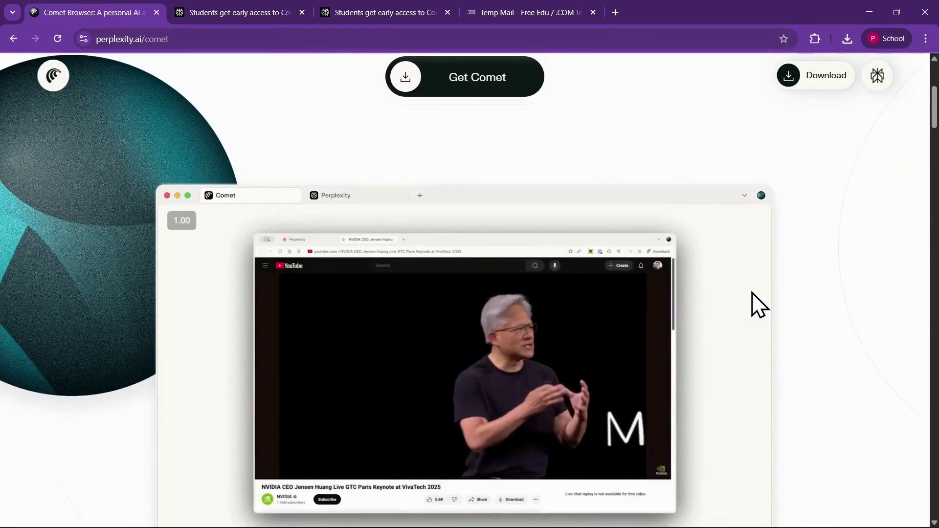
# Scroll down to the Perplexity pricing and switch to the Education plan, Education Pro at $4.99/month.
pyautogui.scroll(-3, 758, 306)
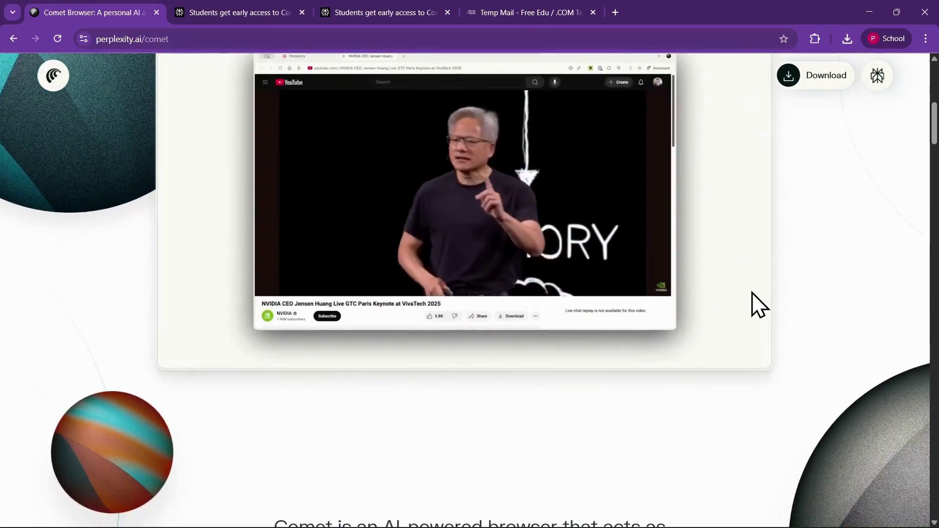
pyautogui.scroll(-5, 758, 306)
pyautogui.scroll(-6, 758, 306)
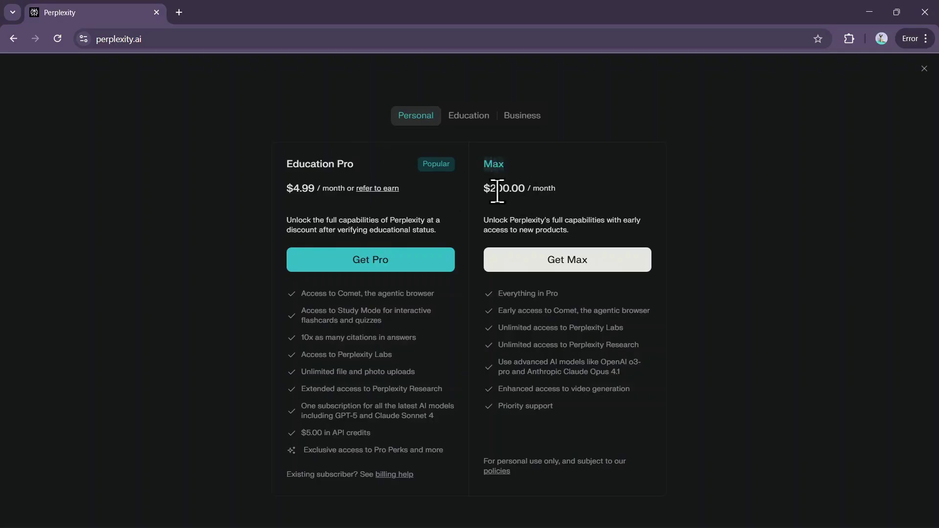
pyautogui.doubleClick(491, 189)
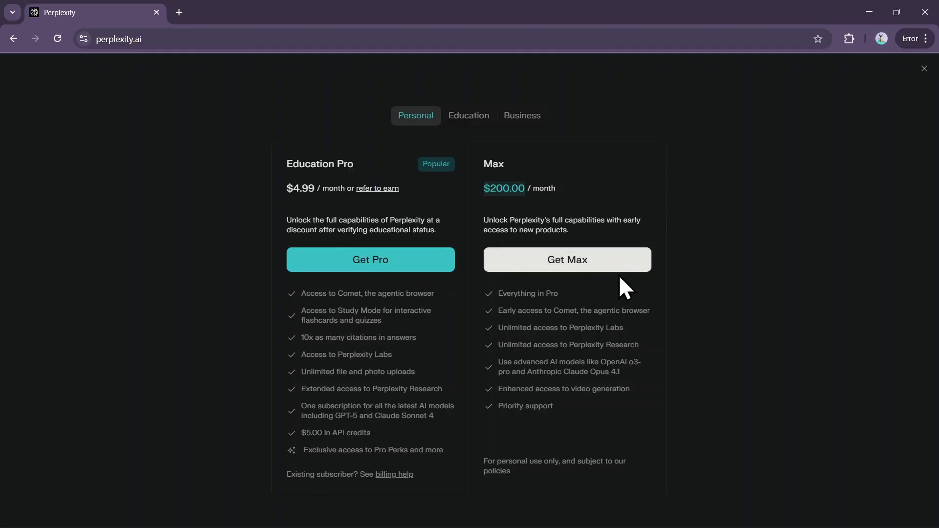
pyautogui.click(466, 116)
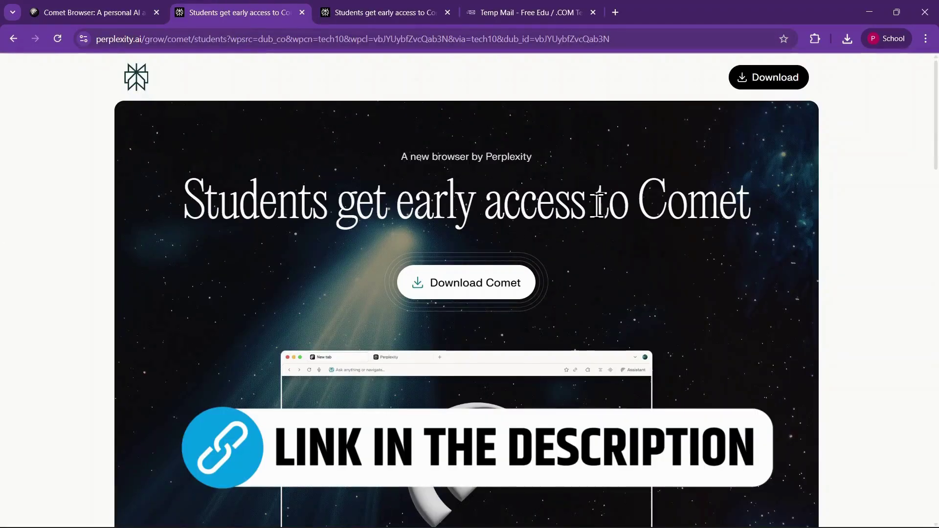
# Start the student Comet download and paste your email address into the sign-in field.
pyautogui.scroll(-3, 646, 269)
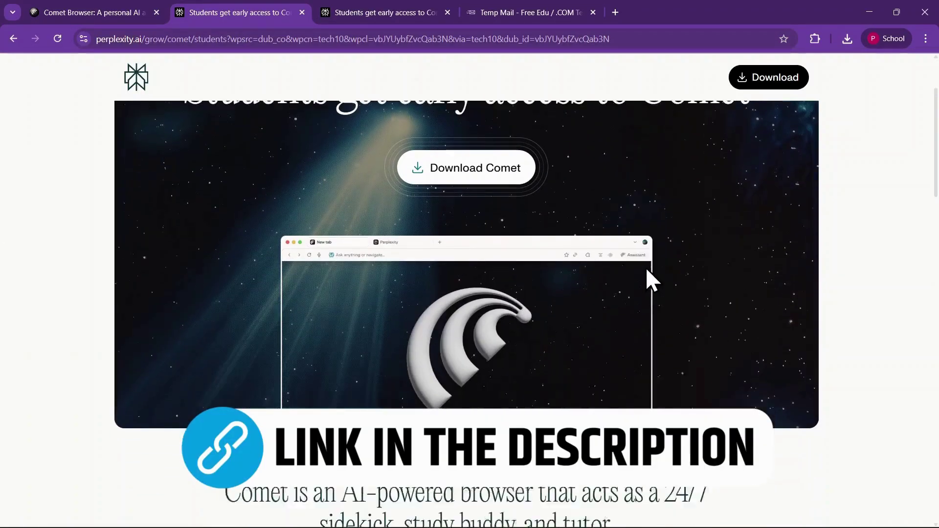
pyautogui.scroll(3, 646, 269)
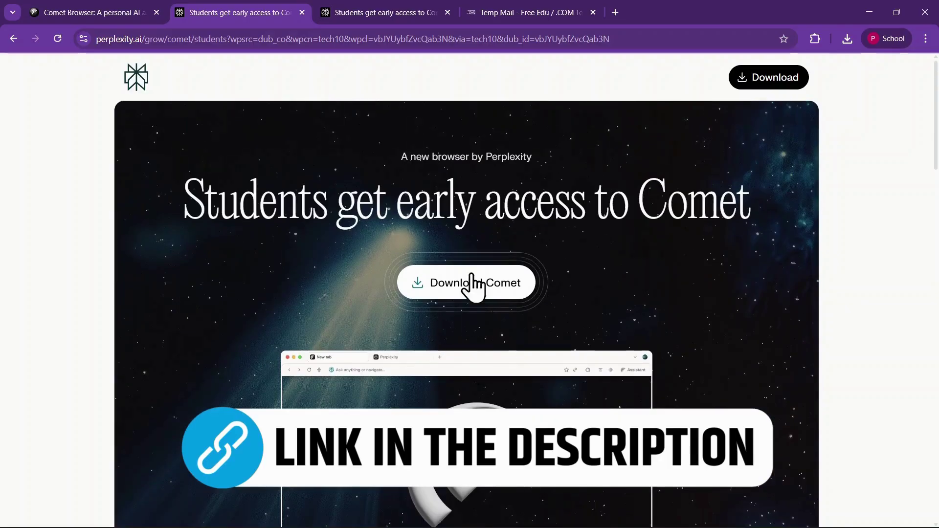
pyautogui.click(482, 289)
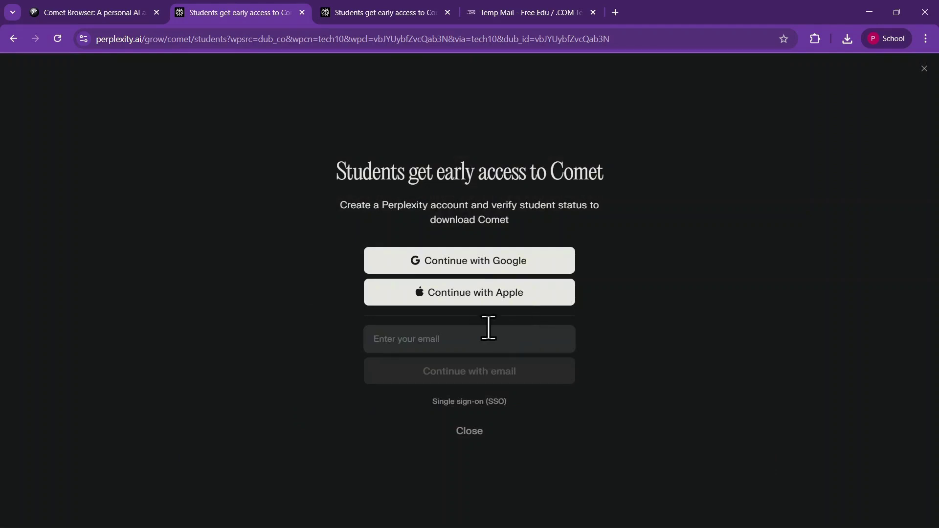
pyautogui.click(461, 339)
pyautogui.rightClick(428, 345)
pyautogui.click(480, 218)
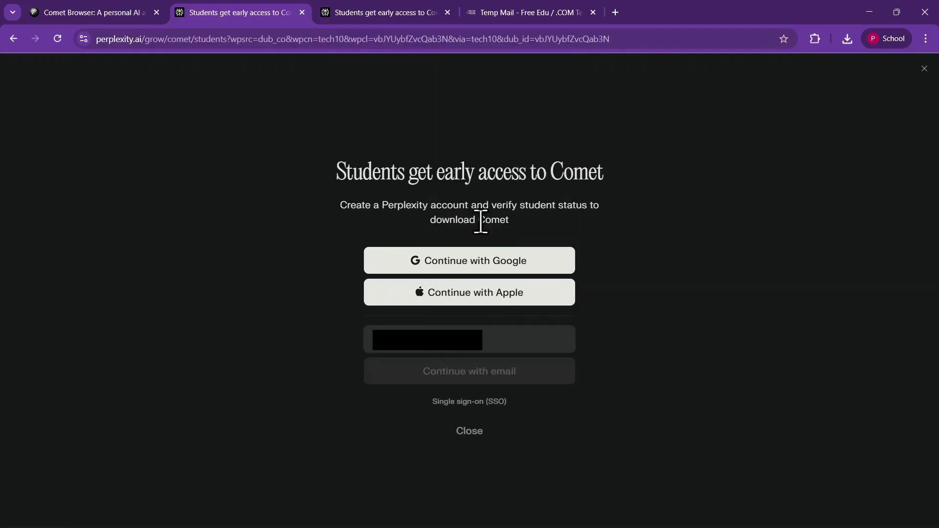
# Continue with the email and paste the emailed sign-in code to finish signing in.
pyautogui.click(475, 378)
pyautogui.rightClick(386, 331)
pyautogui.click(439, 195)
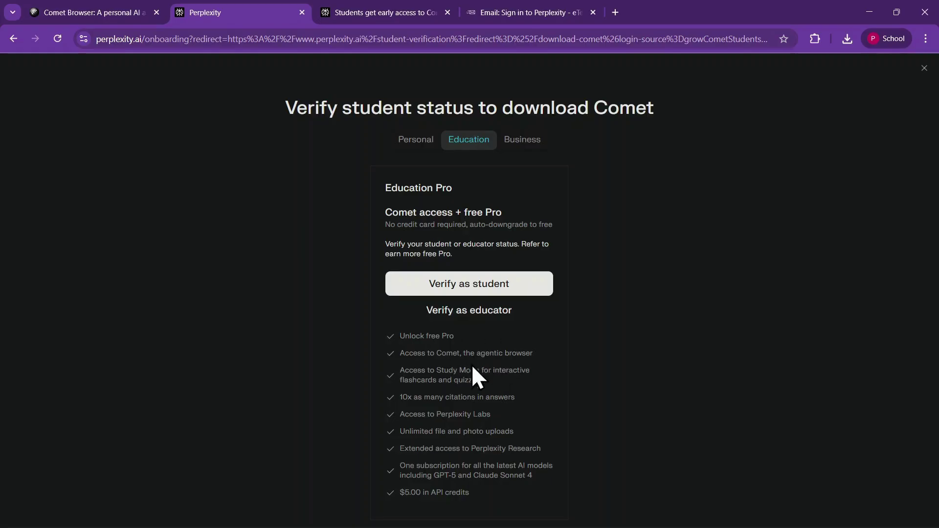
# Review the Education Pro free Comet offer, start student verification and choose India as the country.
pyautogui.tripleClick(395, 189)
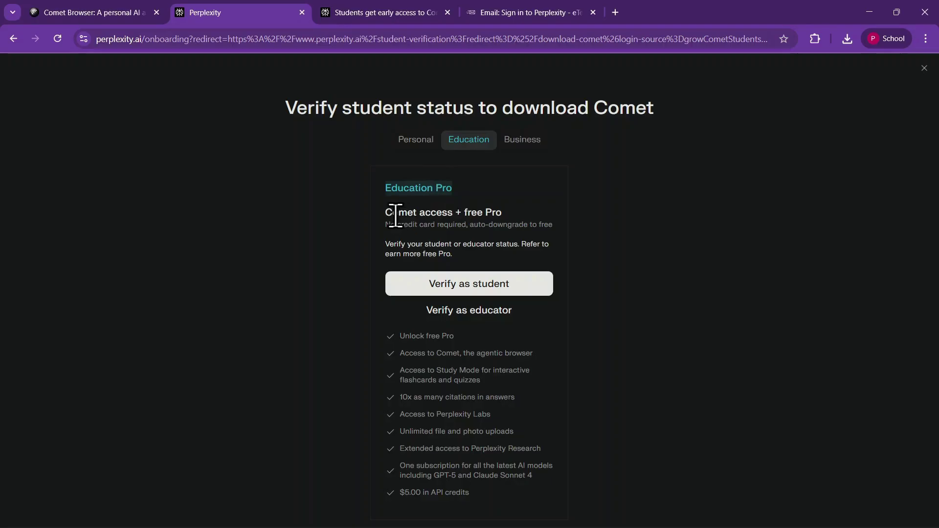
pyautogui.click(441, 211)
pyautogui.tripleClick(441, 212)
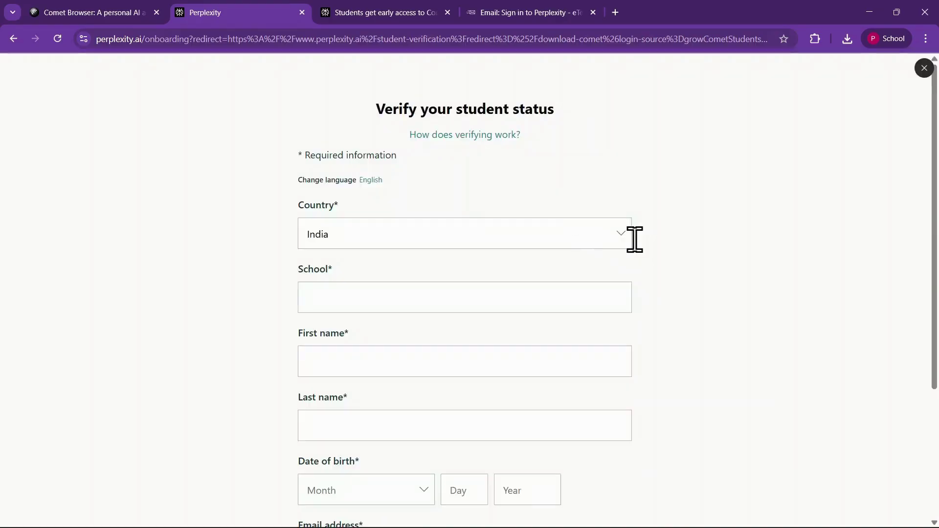
pyautogui.click(629, 240)
pyautogui.click(699, 238)
# Search the School field for 'vish' and select your school.
pyautogui.click(422, 299)
pyautogui.write('vish')
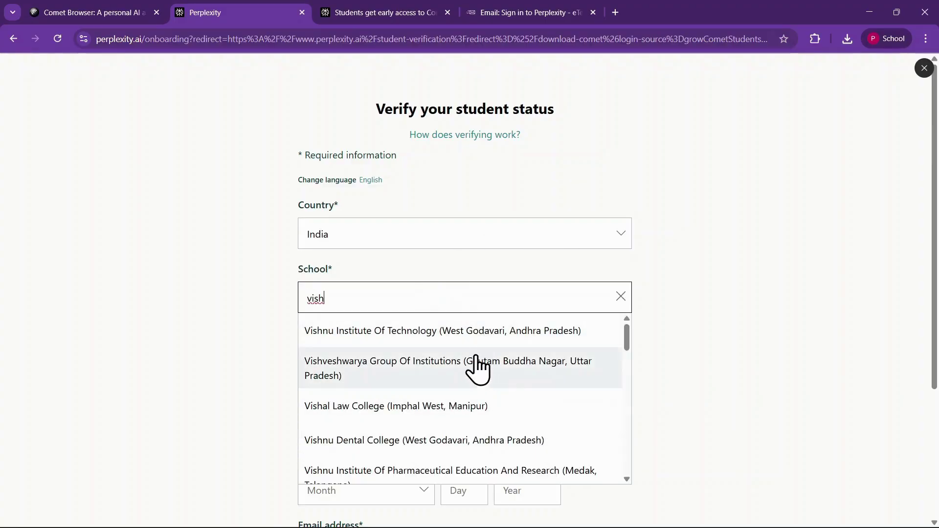
pyautogui.scroll(-2, 485, 372)
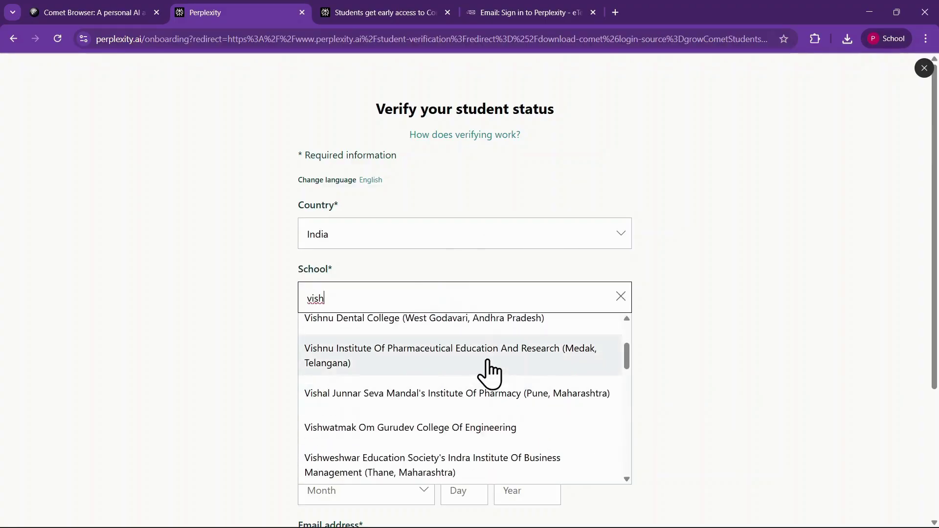
pyautogui.click(229, 356)
pyautogui.scroll(-2, 518, 241)
# Fill in first name, last name, birth date and email, then submit the verification form.
pyautogui.click(388, 295)
pyautogui.scroll(-2, 365, 293)
pyautogui.click(377, 252)
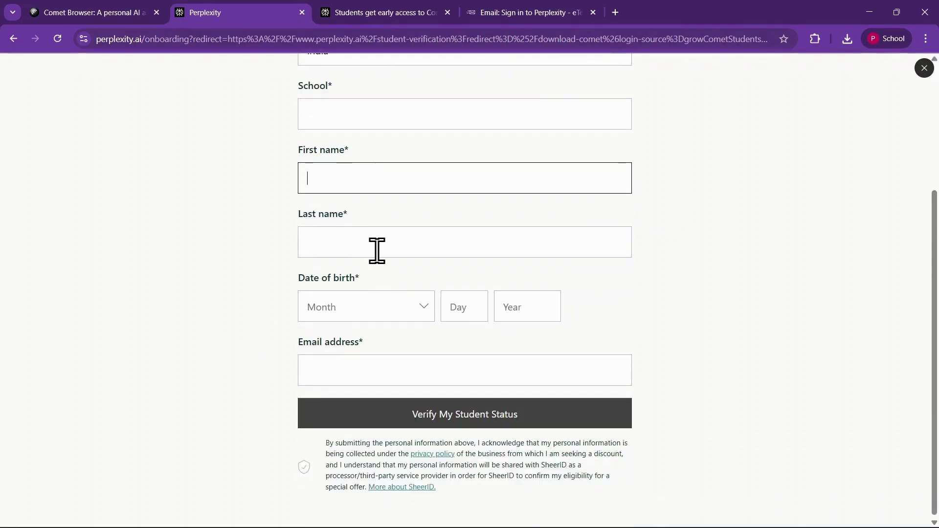
pyautogui.click(401, 307)
pyautogui.click(651, 299)
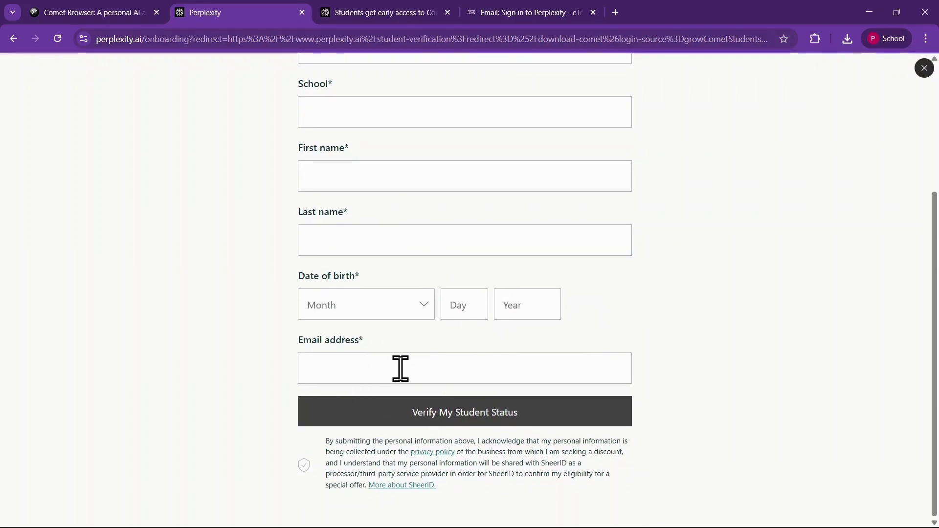
pyautogui.click(380, 370)
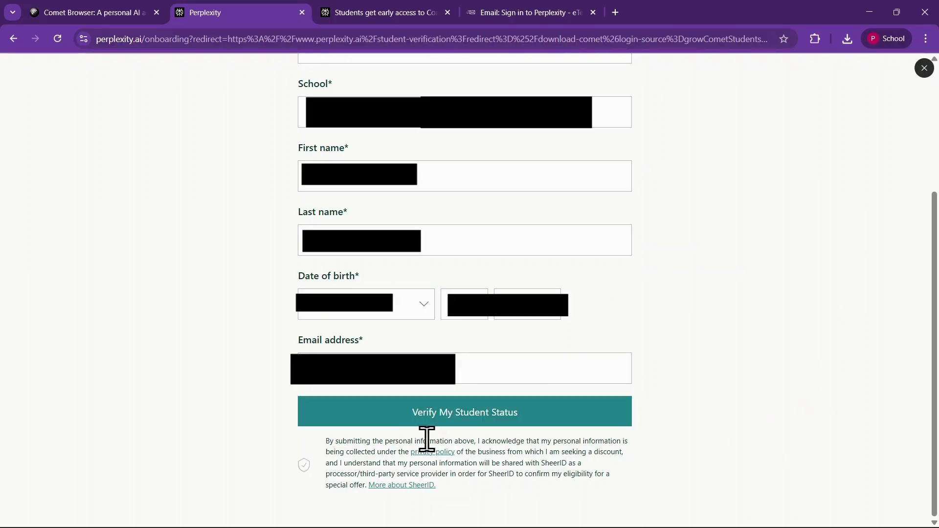
pyautogui.click(466, 417)
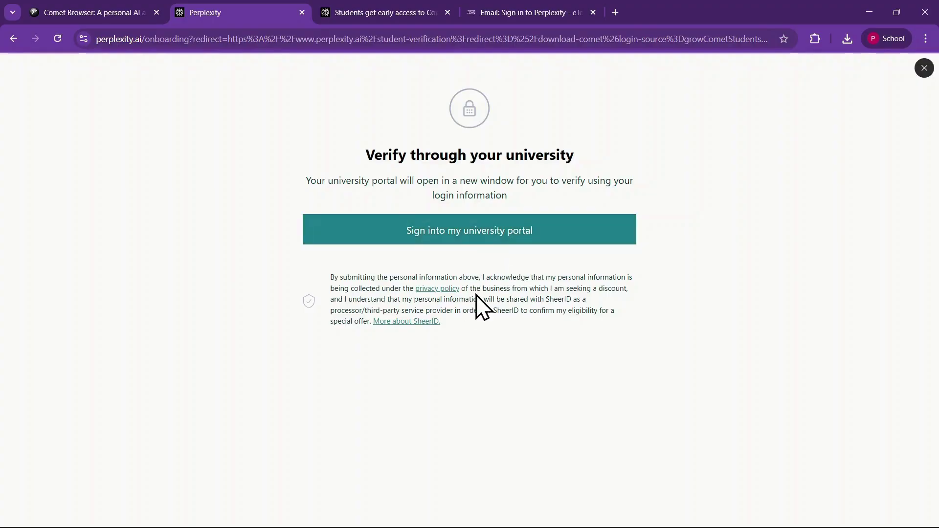
# Skip the university portal and upload a student ID document as proof of enrollment, then submit it.
pyautogui.click(502, 244)
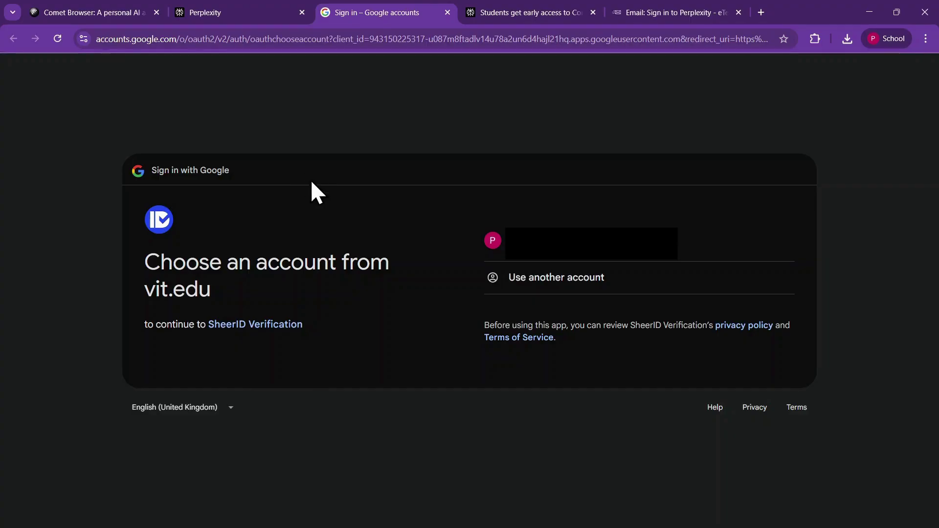
pyautogui.click(201, 11)
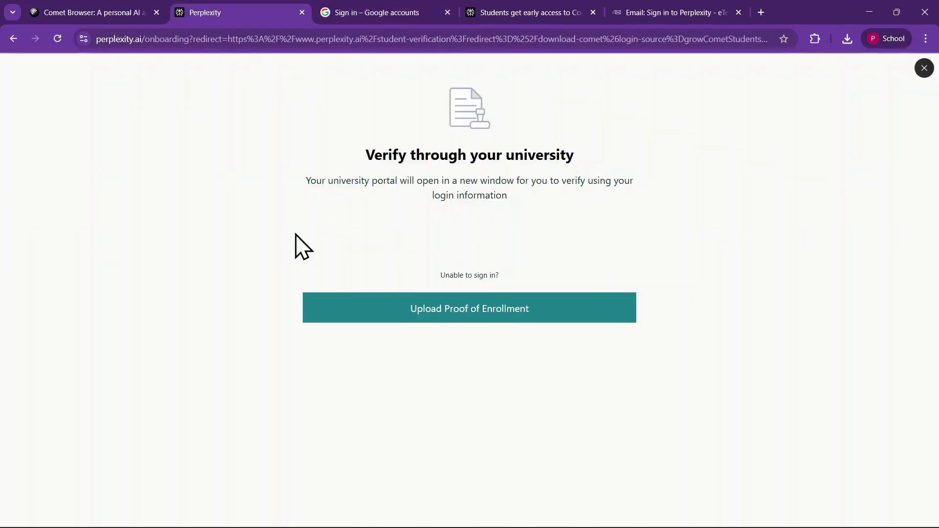
pyautogui.click(483, 313)
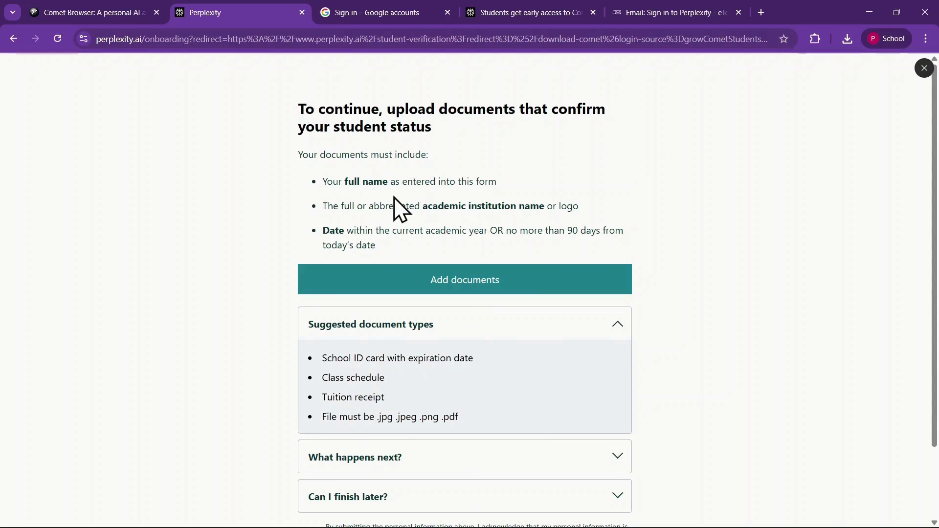
pyautogui.scroll(-2, 402, 313)
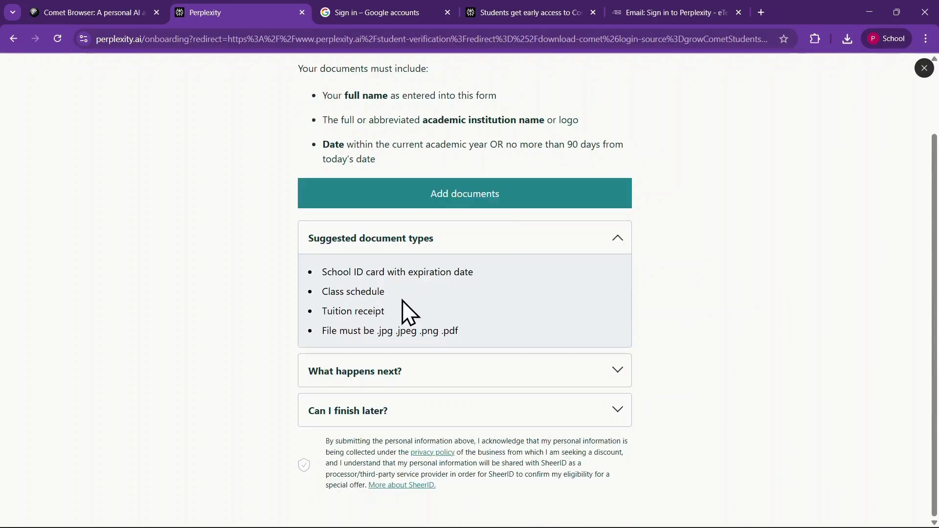
pyautogui.scroll(1, 431, 294)
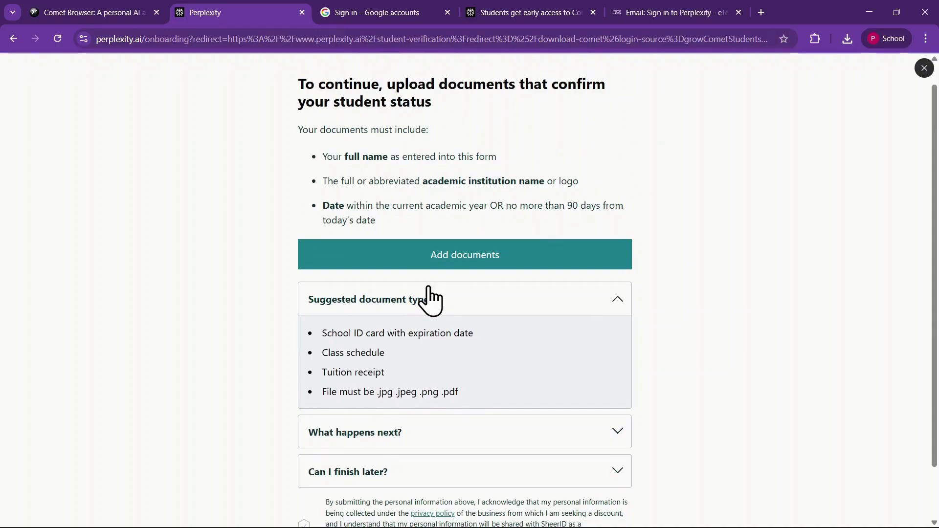
pyautogui.click(462, 266)
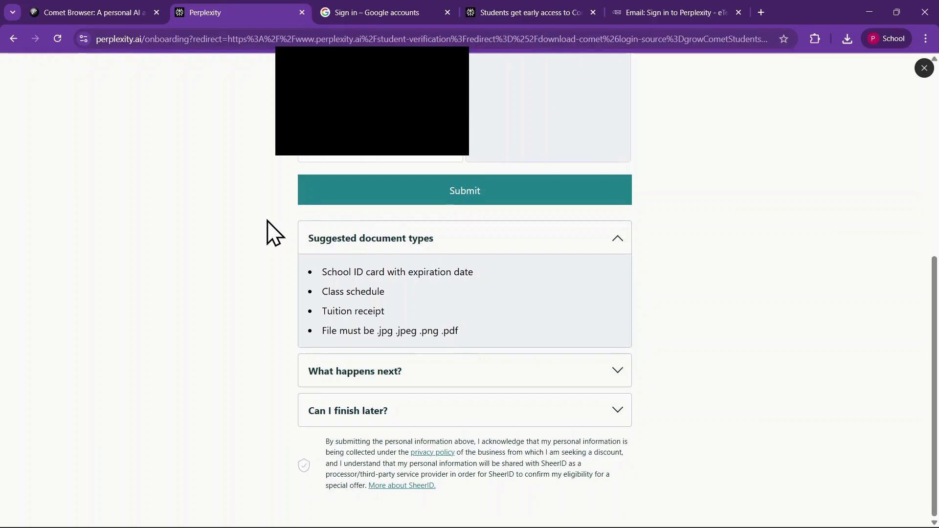
pyautogui.click(392, 191)
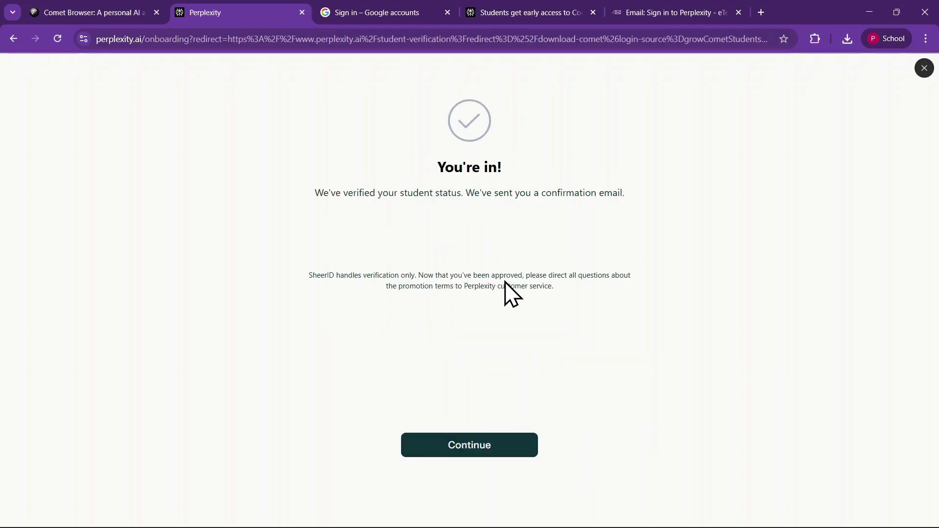
# Read over the student-status confirmation message on the approval page.
pyautogui.tripleClick(566, 192)
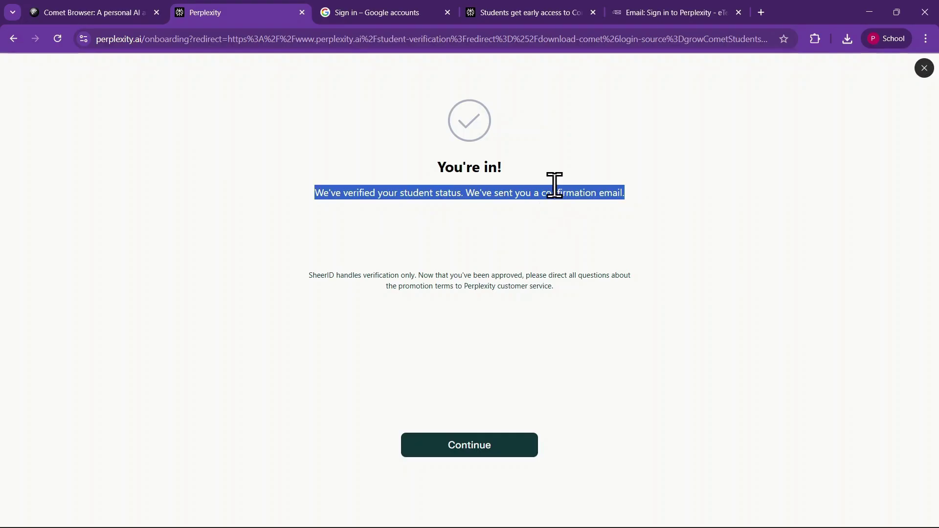
pyautogui.doubleClick(550, 194)
pyautogui.tripleClick(541, 194)
pyautogui.click(536, 189)
# Continue to Welcome to Comet, download and run the installer, then launch Comet after installing.
pyautogui.click(501, 456)
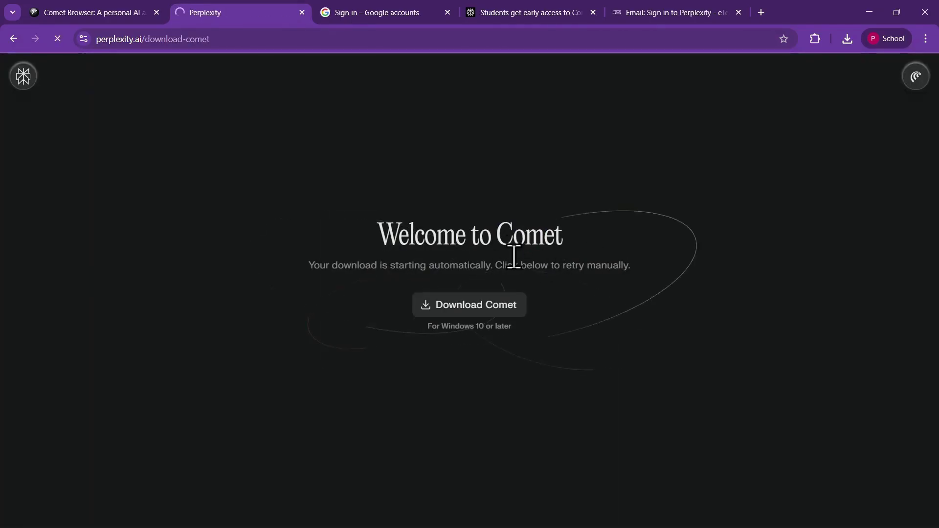
pyautogui.tripleClick(504, 242)
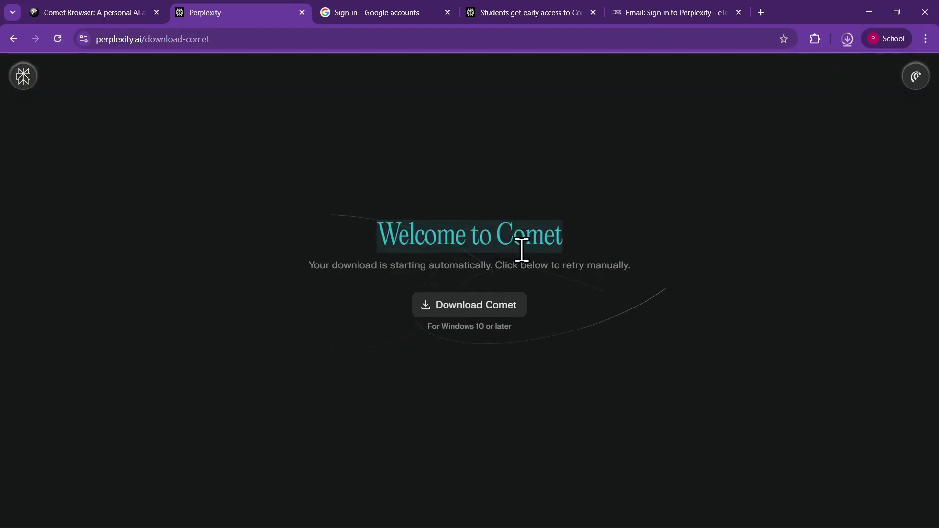
pyautogui.click(474, 313)
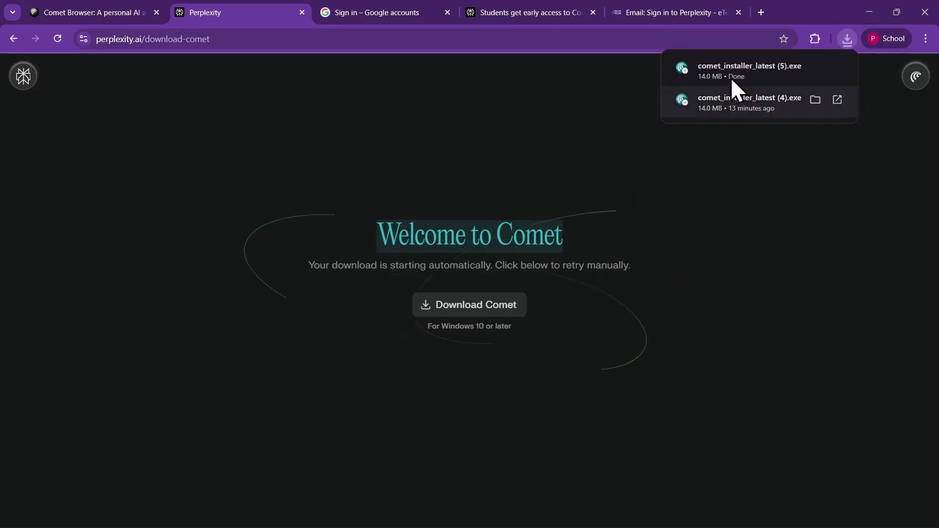
pyautogui.click(744, 72)
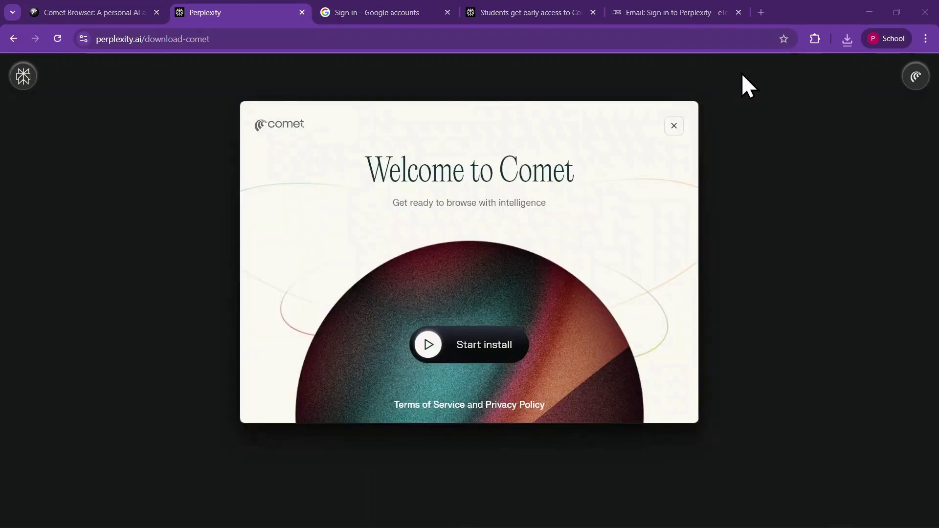
pyautogui.click(482, 347)
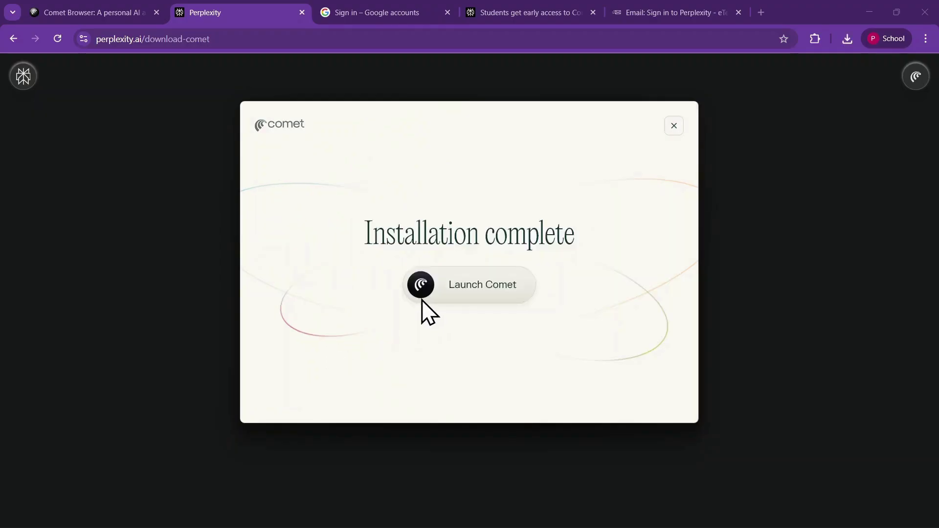
pyautogui.click(484, 296)
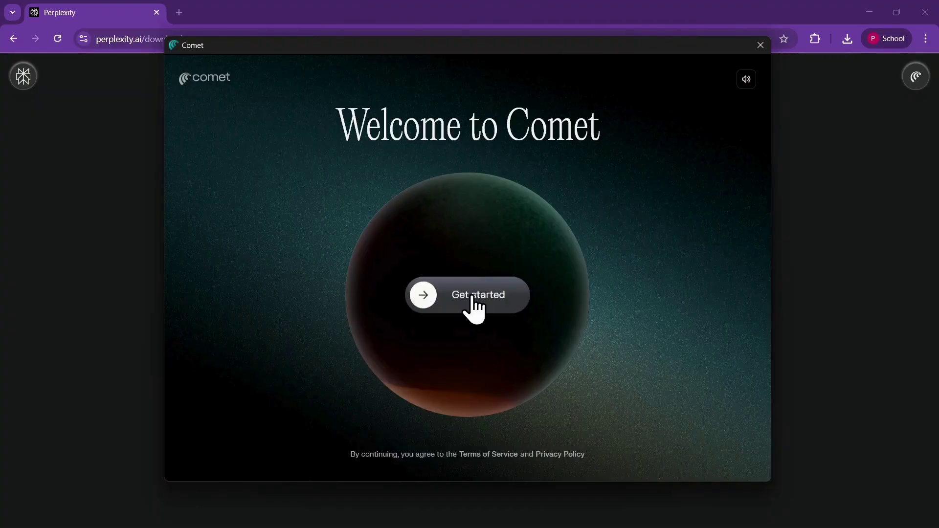
# Go through Comet's setup, viewing browser import options and accepting the username demo with its avatar.
pyautogui.click(473, 299)
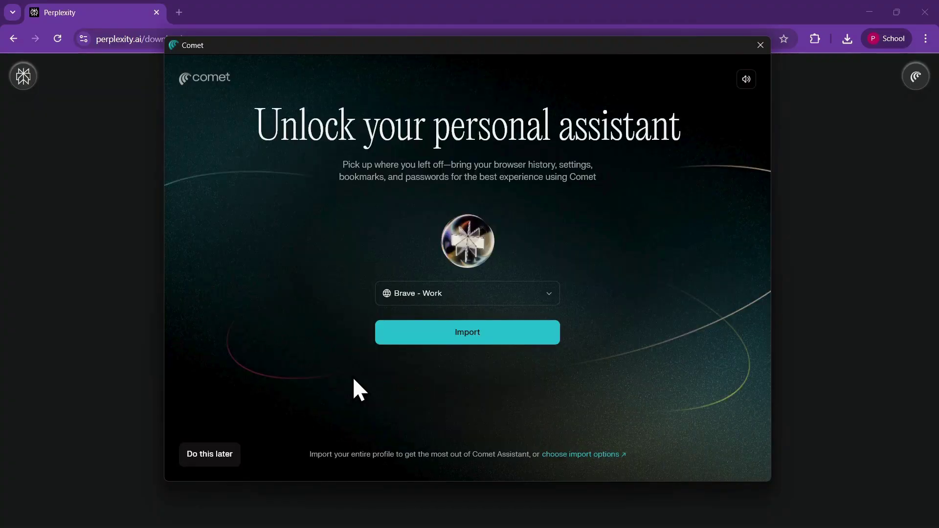
pyautogui.click(545, 297)
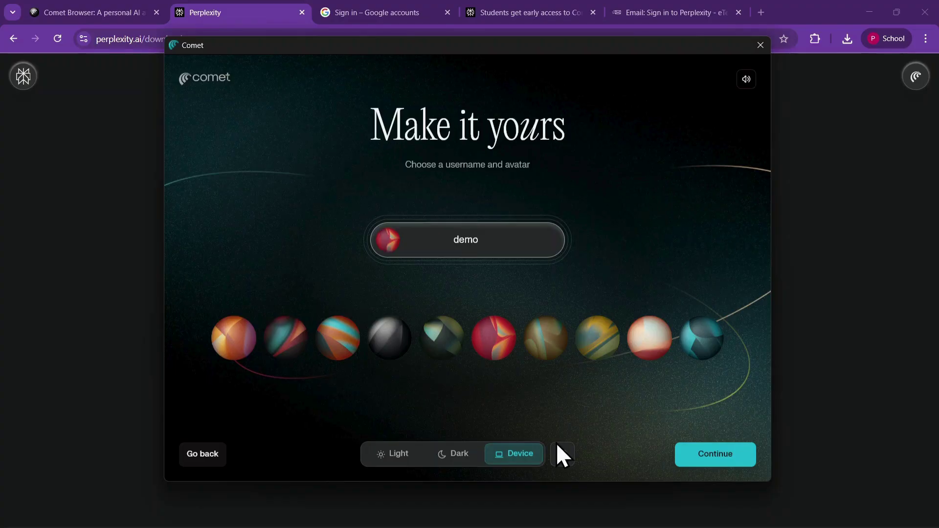
pyautogui.press('Return')
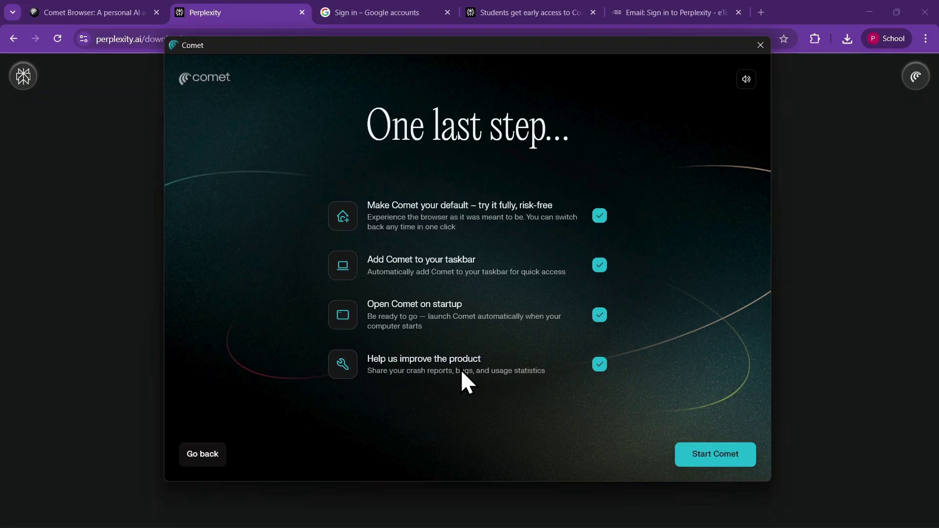
# Start Comet, sign in to Perplexity with the emailed code and confirm Pro status.
pyautogui.click(697, 454)
pyautogui.click(603, 17)
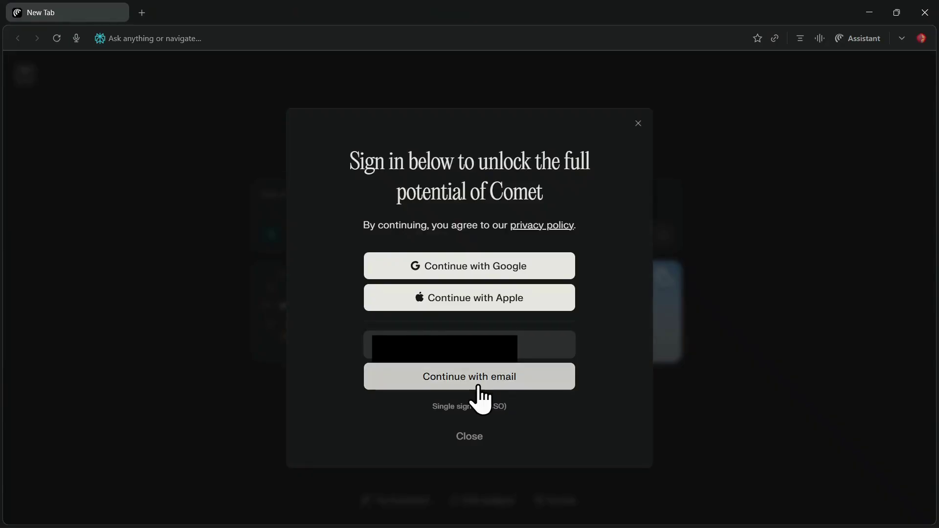
pyautogui.click(478, 386)
pyautogui.press('Return')
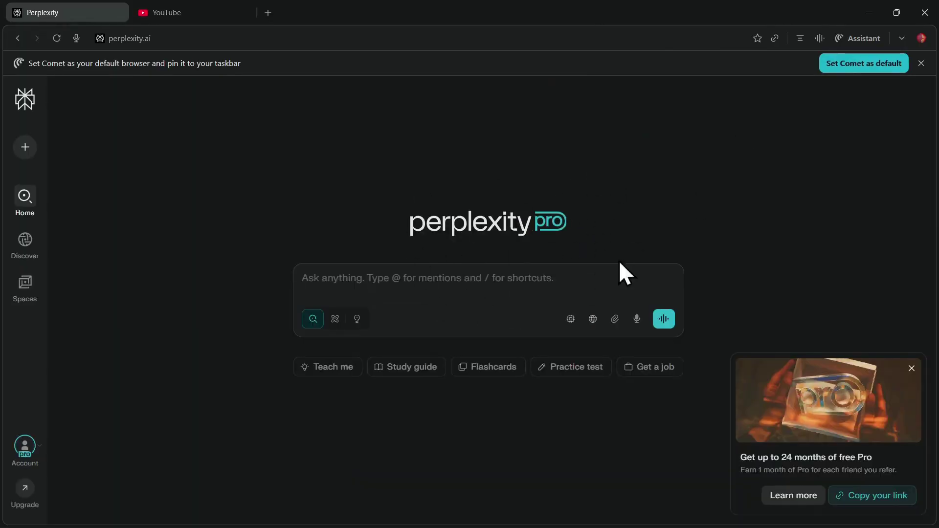
pyautogui.click(25, 446)
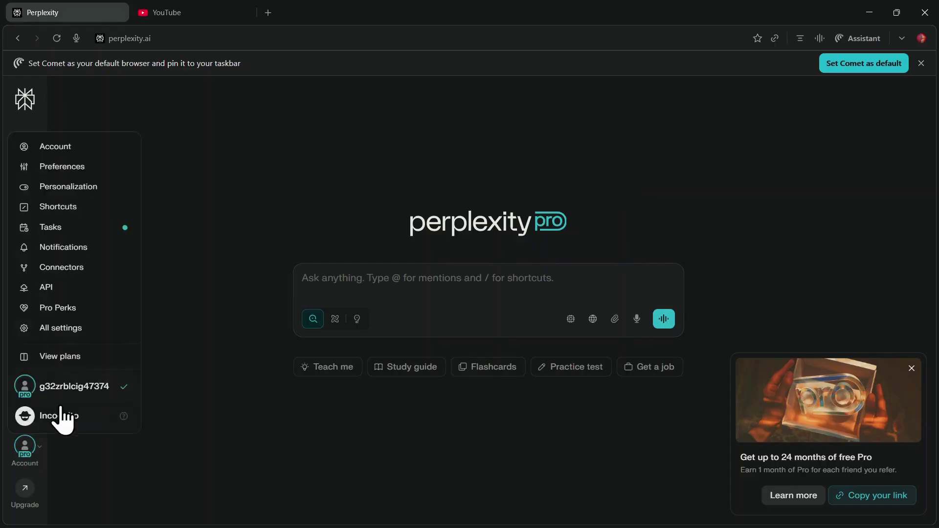
pyautogui.click(18, 38)
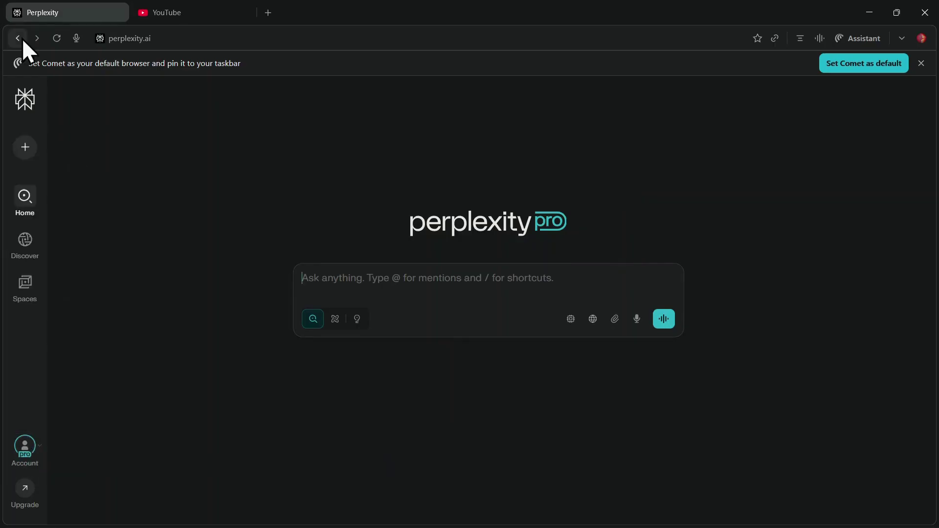
# Ask the Russia strikes Ukraine suggestion, then follow up with 'Examine international reactions'.
pyautogui.click(440, 355)
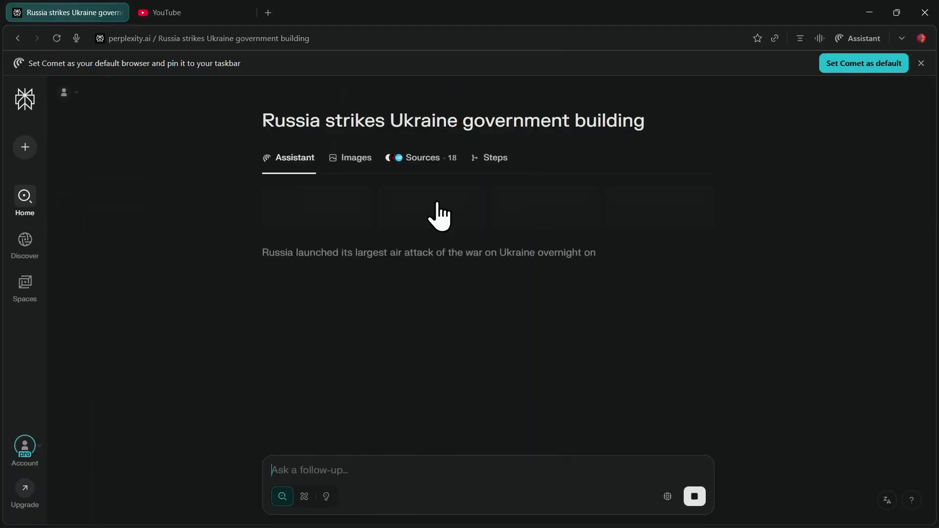
pyautogui.scroll(-10, 458, 348)
pyautogui.scroll(10, 480, 287)
pyautogui.hotkey('ctrl', 'Tab')
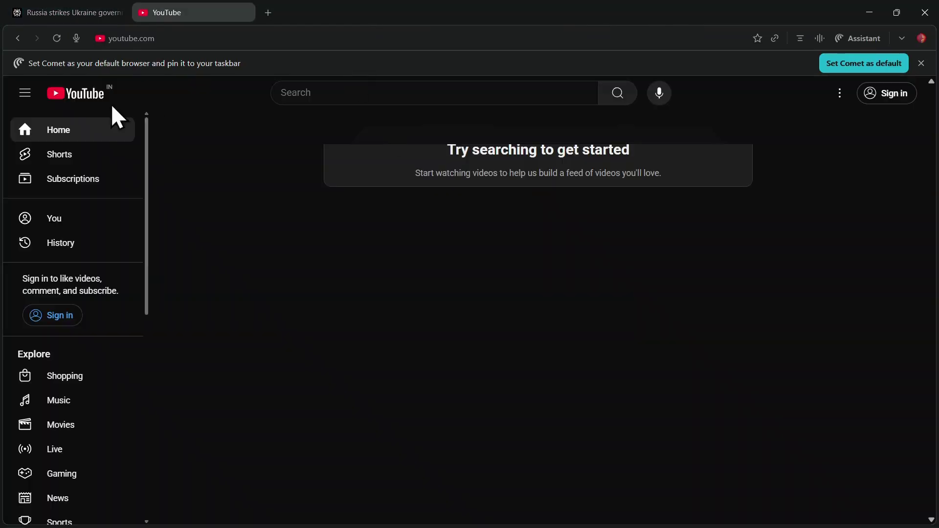
pyautogui.click(91, 13)
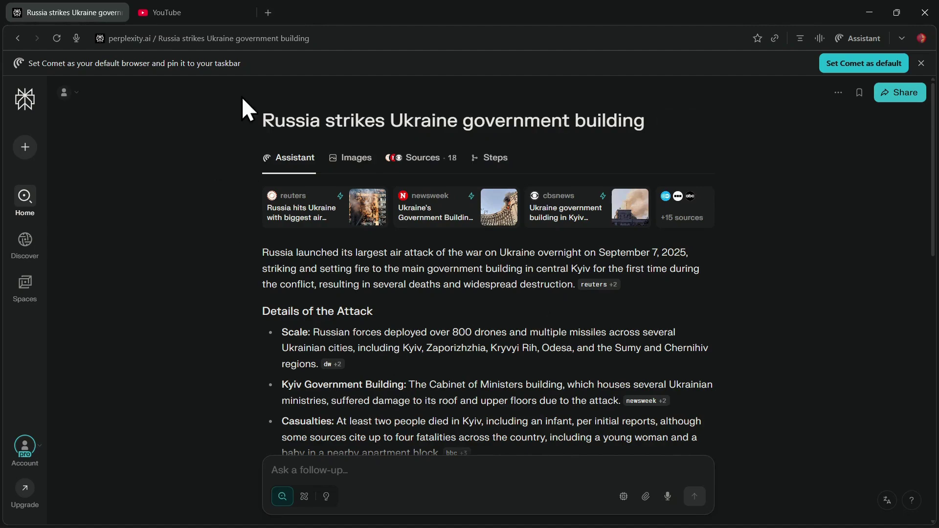
pyautogui.scroll(-15, 425, 274)
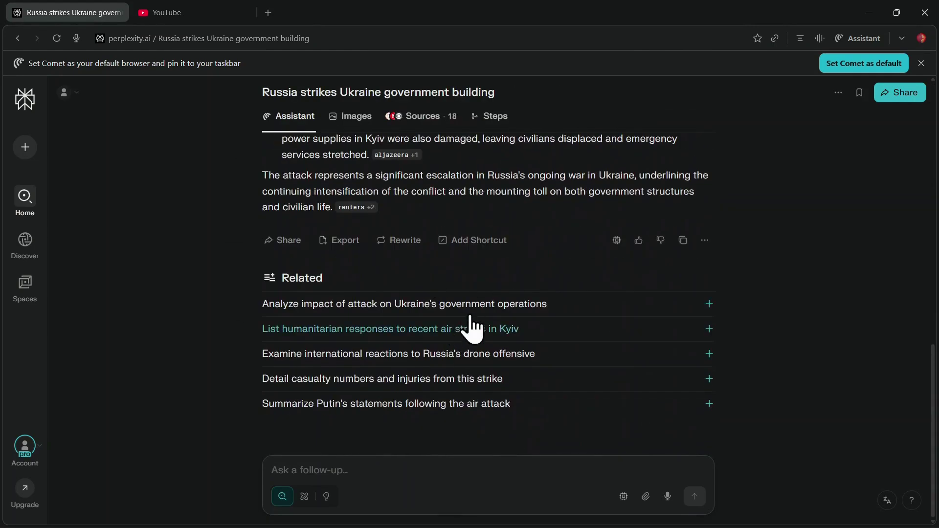
pyautogui.click(427, 356)
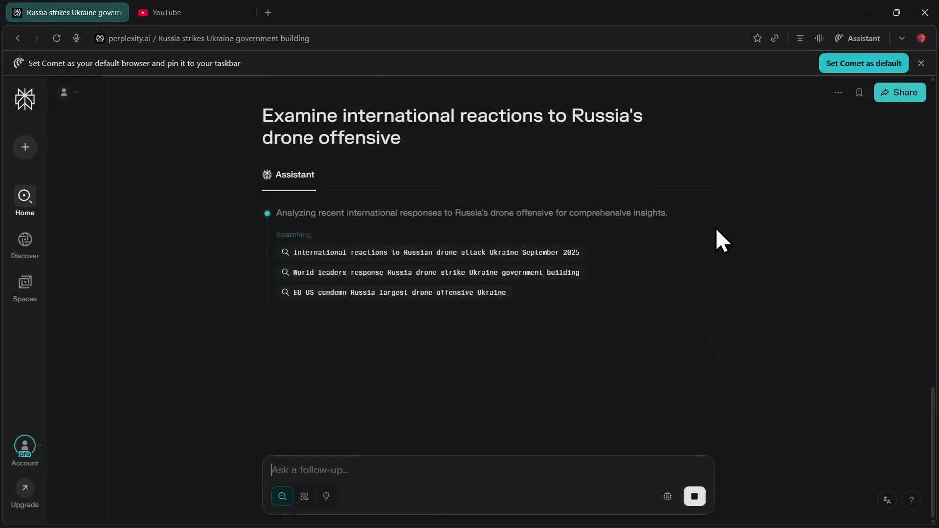